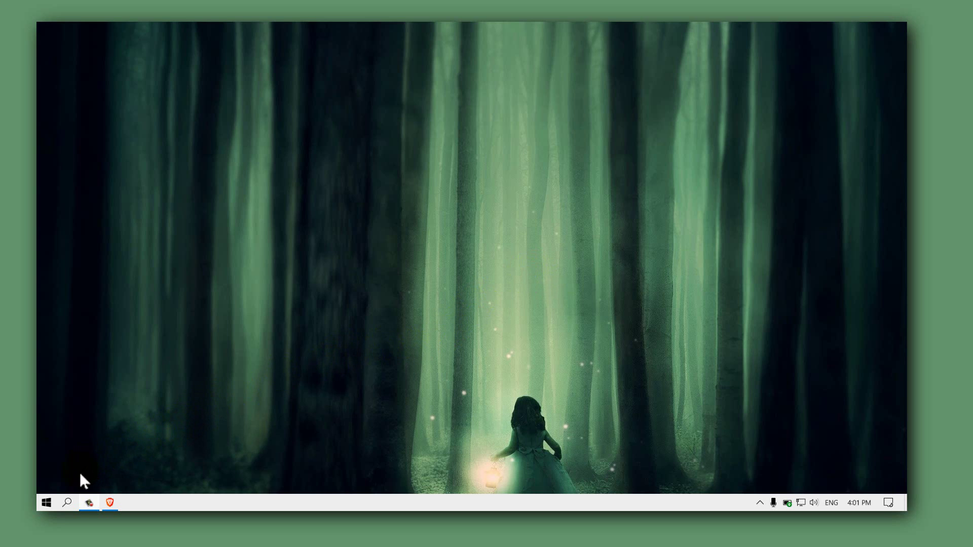
Step: Search Windows for 'davi' and launch DaVinci Resolve from the best match
left_click(69, 501)
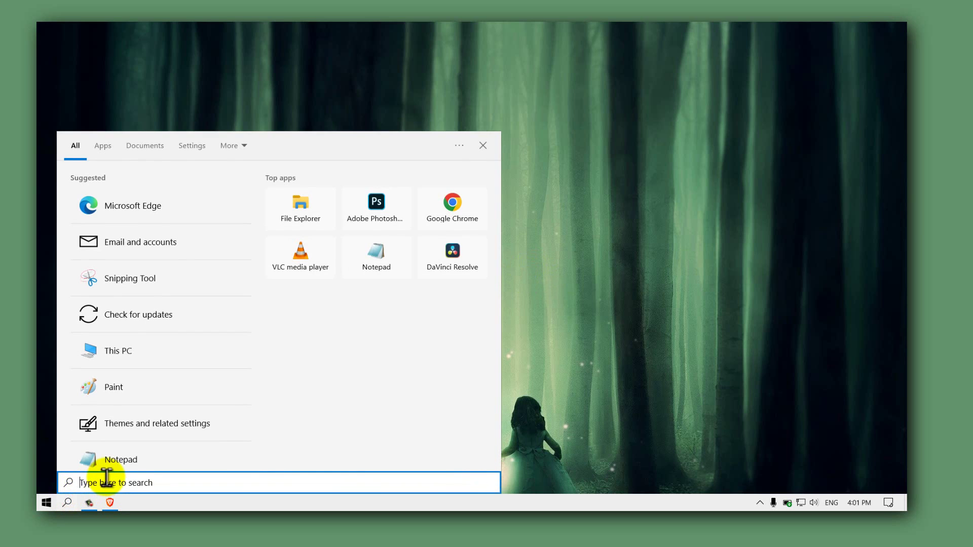
type("davi")
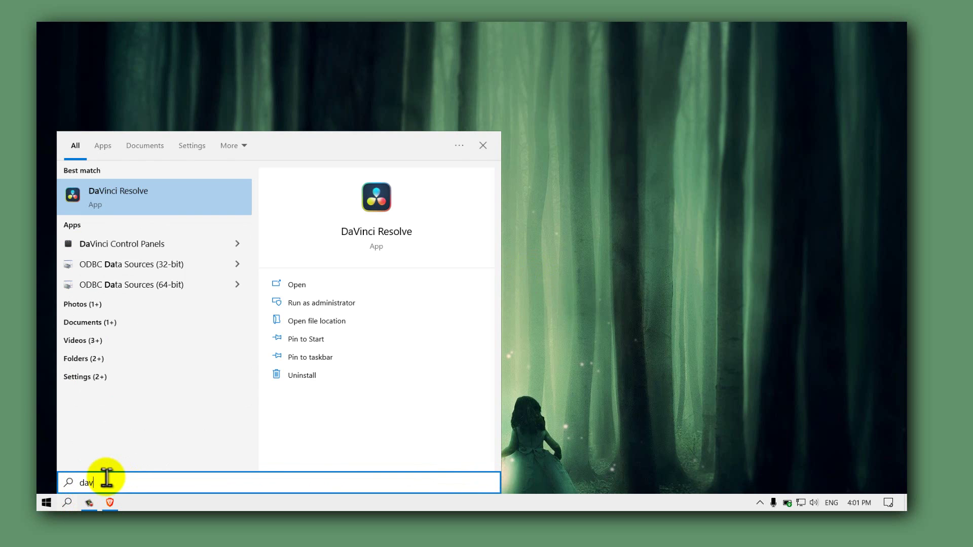
left_click(177, 204)
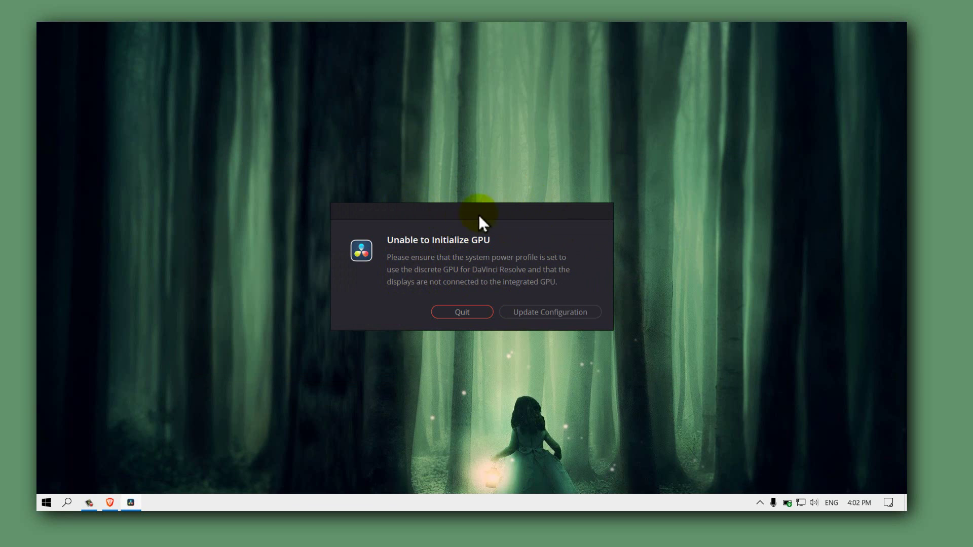
Step: Reposition the 'Unable to Initialize GPU' error dialog slightly on screen
left_click_drag(499, 202, 498, 201)
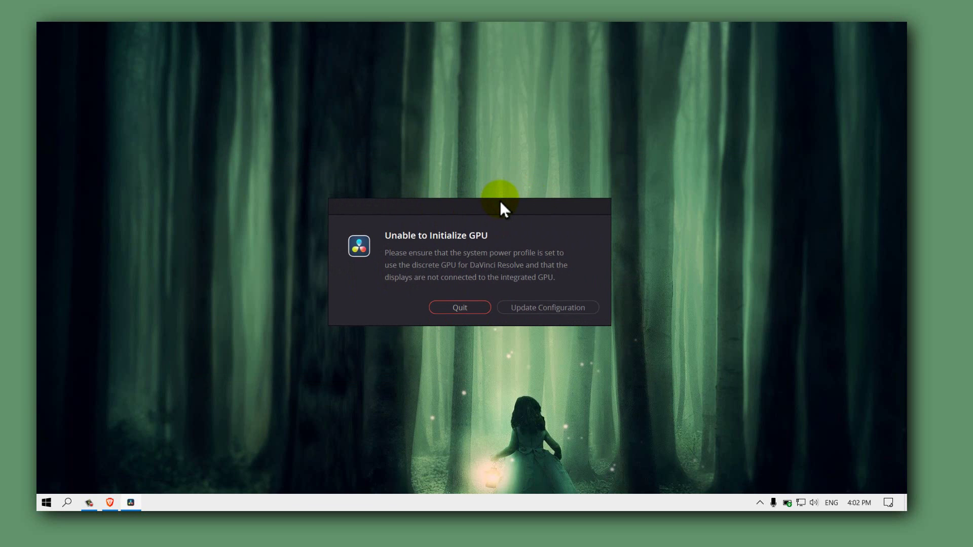
left_click_drag(488, 223, 500, 217)
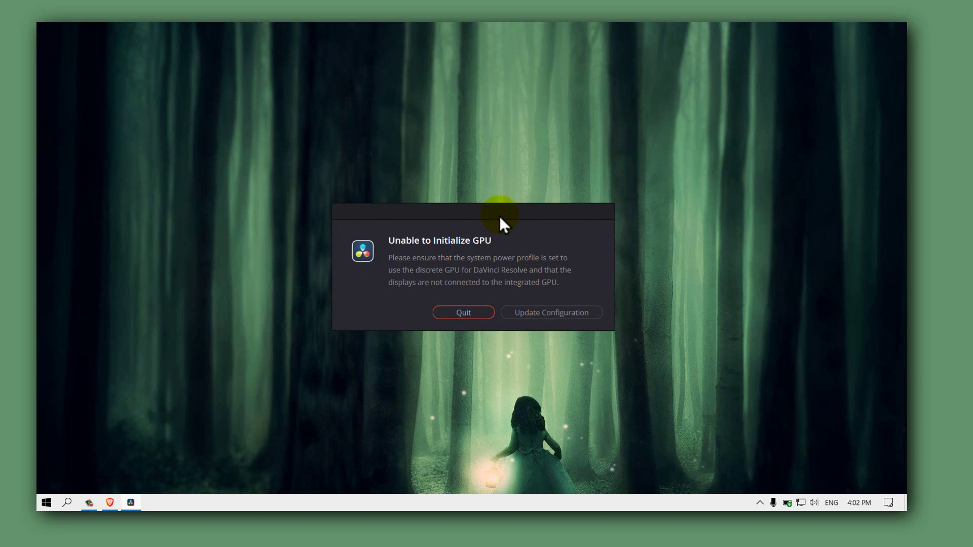
left_click_drag(500, 218, 510, 220)
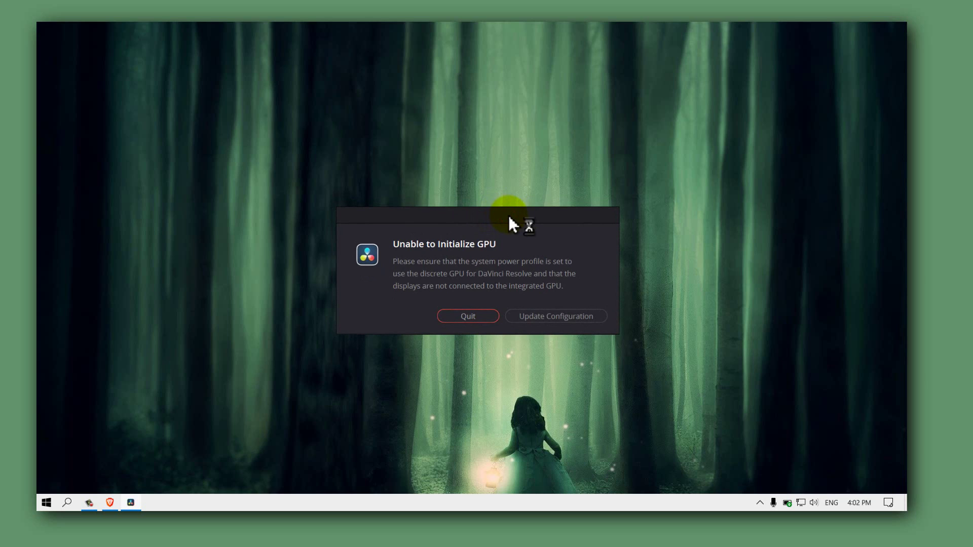
left_click_drag(509, 215, 509, 204)
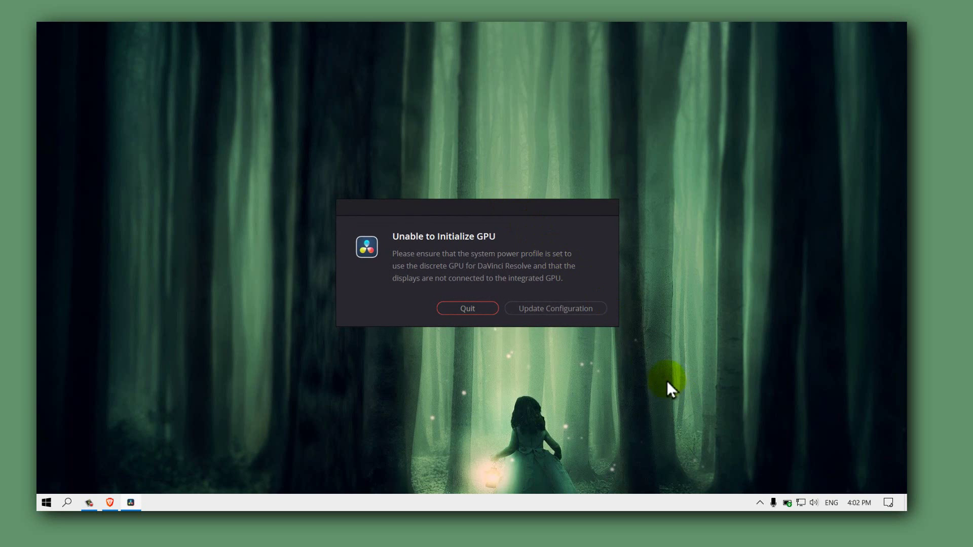
Step: Quit DaVinci Resolve from the GPU error and briefly check the battery flyout
left_click(485, 312)
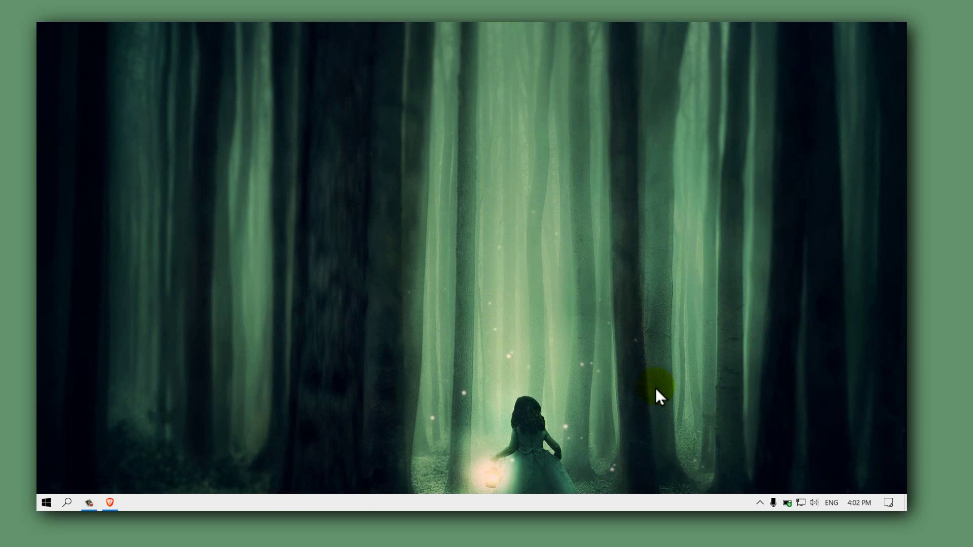
left_click(788, 503)
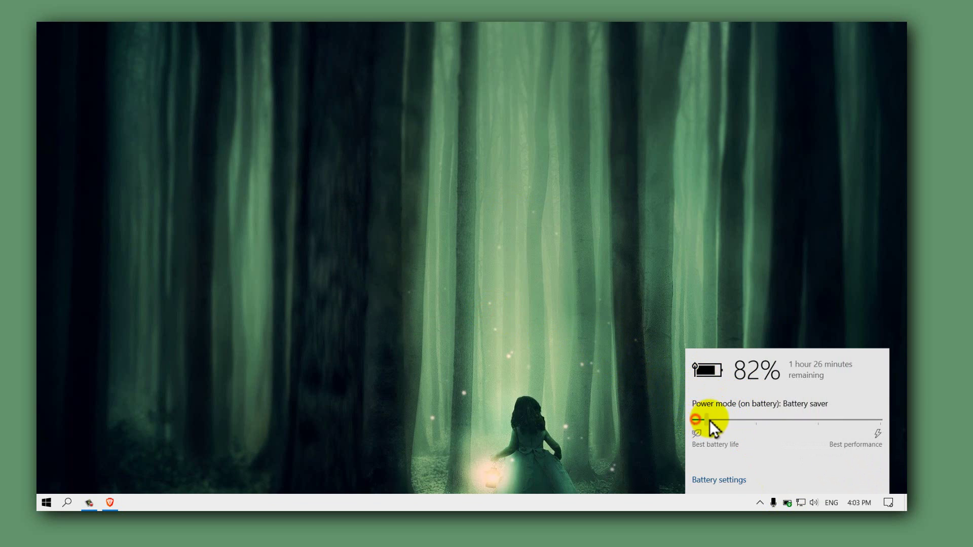
left_click(676, 420)
Step: Move the on-battery power mode from Battery saver to Better battery, then close the flyout
left_click(787, 503)
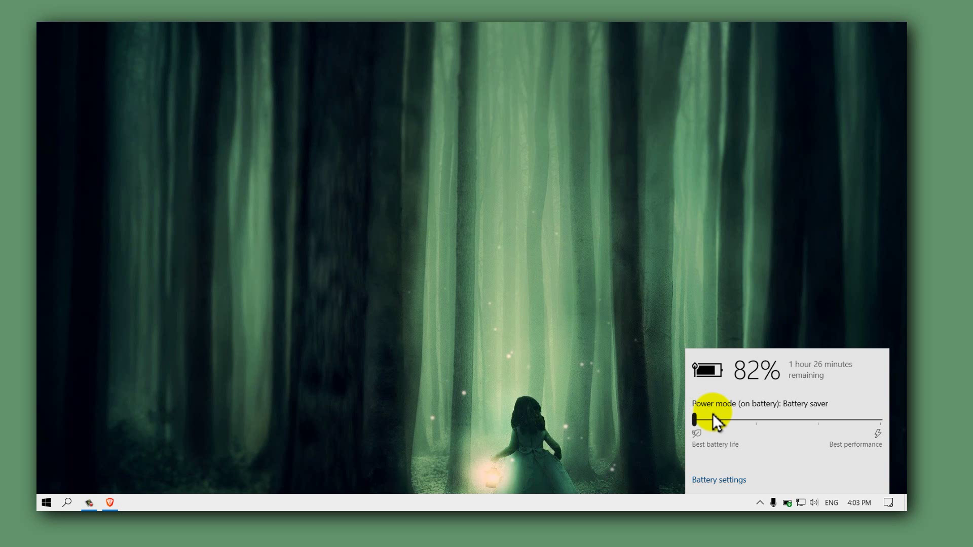
left_click_drag(713, 420, 685, 421)
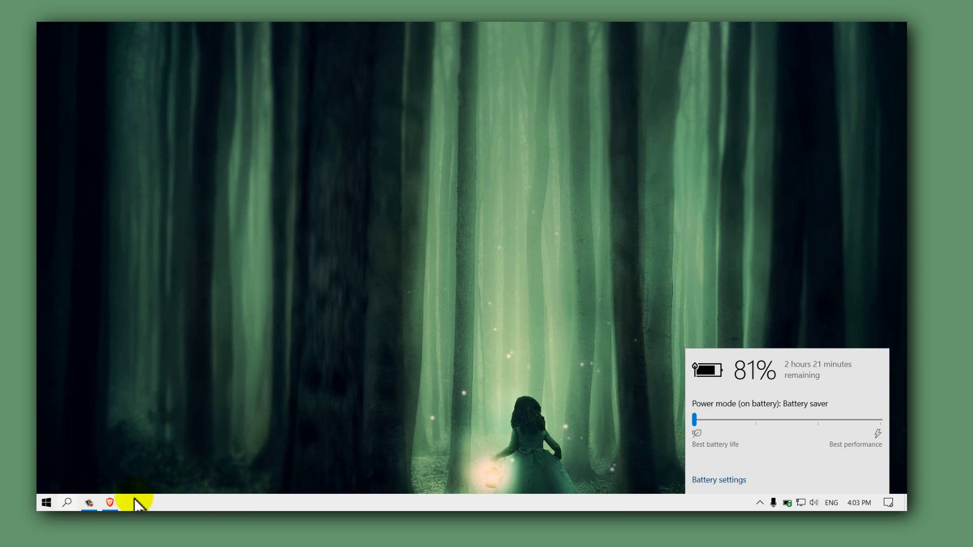
left_click(699, 421)
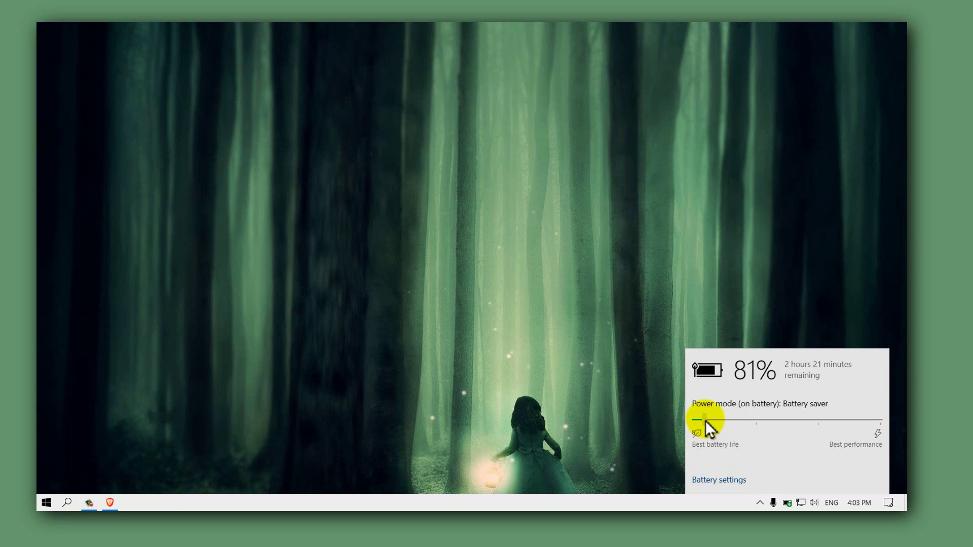
left_click(886, 419)
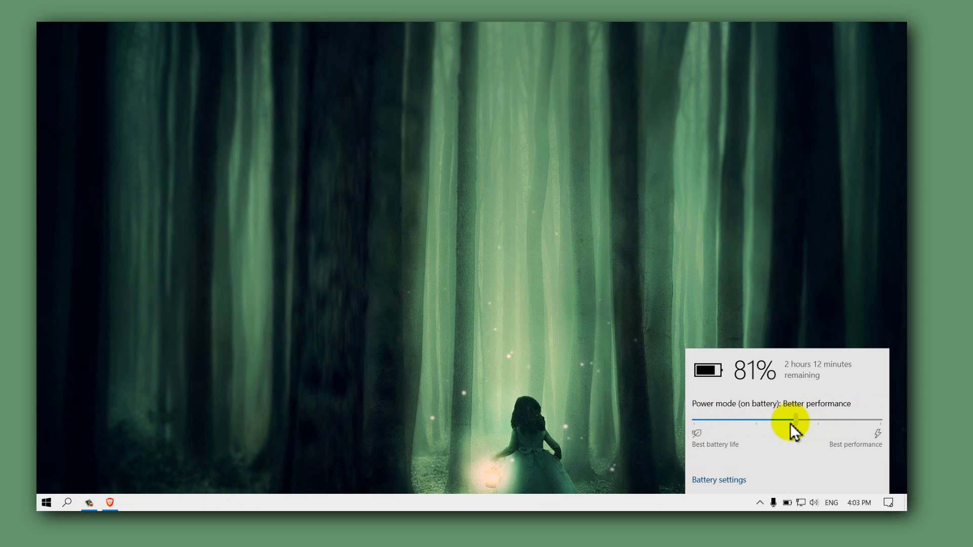
left_click_drag(790, 425, 877, 425)
left_click(527, 399)
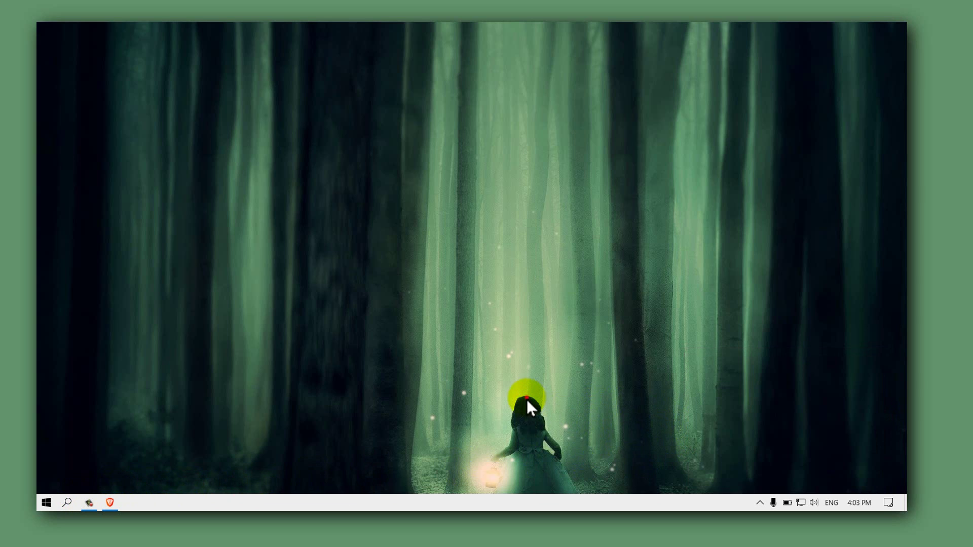
left_click(68, 502)
type("davi")
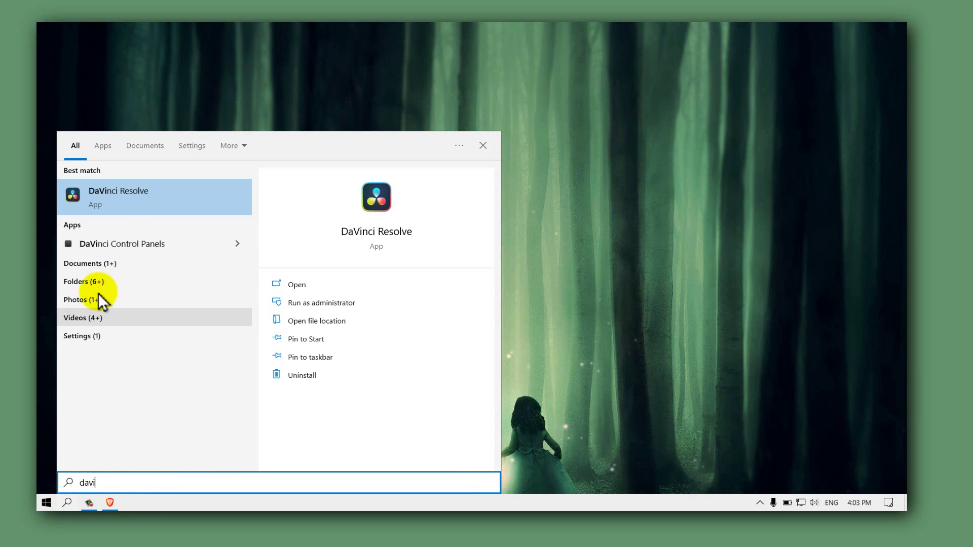
left_click(144, 203)
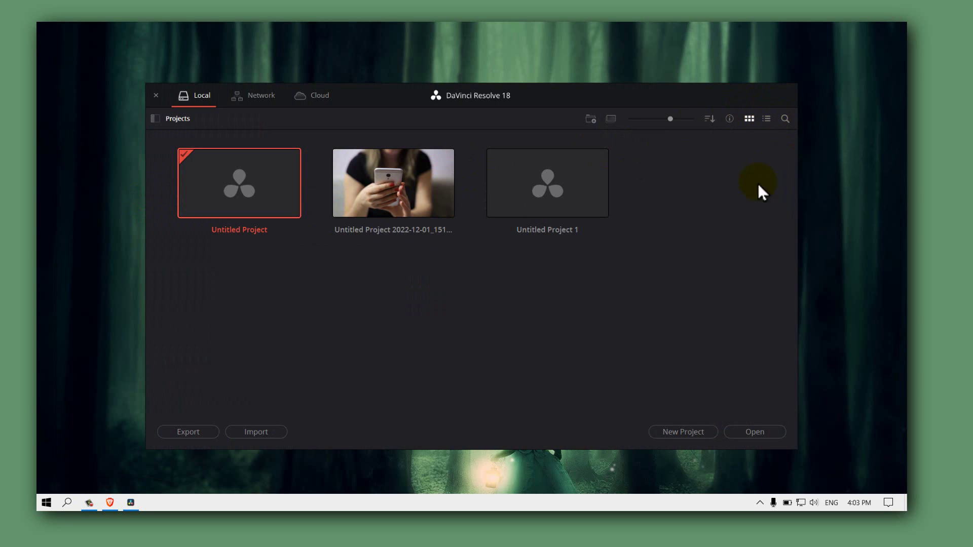
left_click(153, 96)
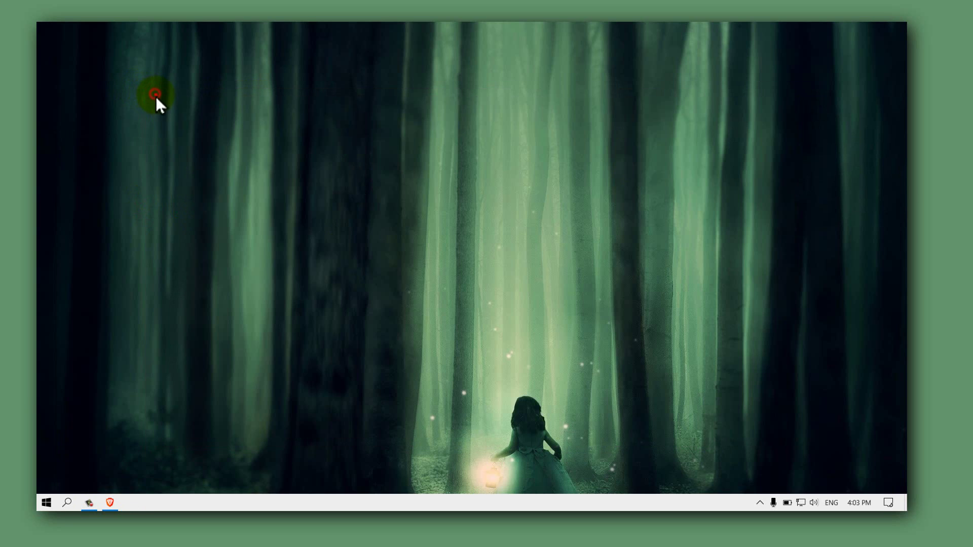
Step: Search 'power option' and open the Balanced plan's advanced power settings
left_click(67, 503)
type("k")
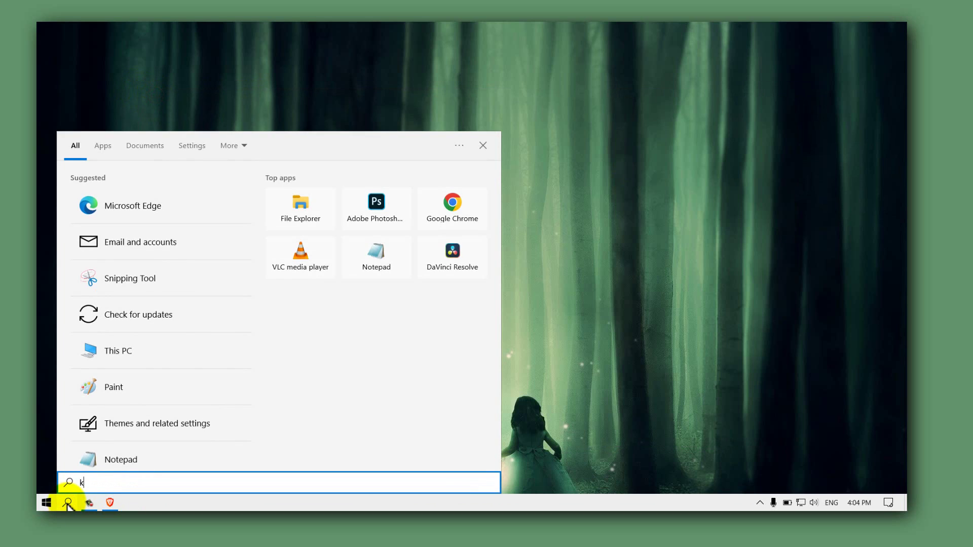
key("BackSpace")
type("power ")
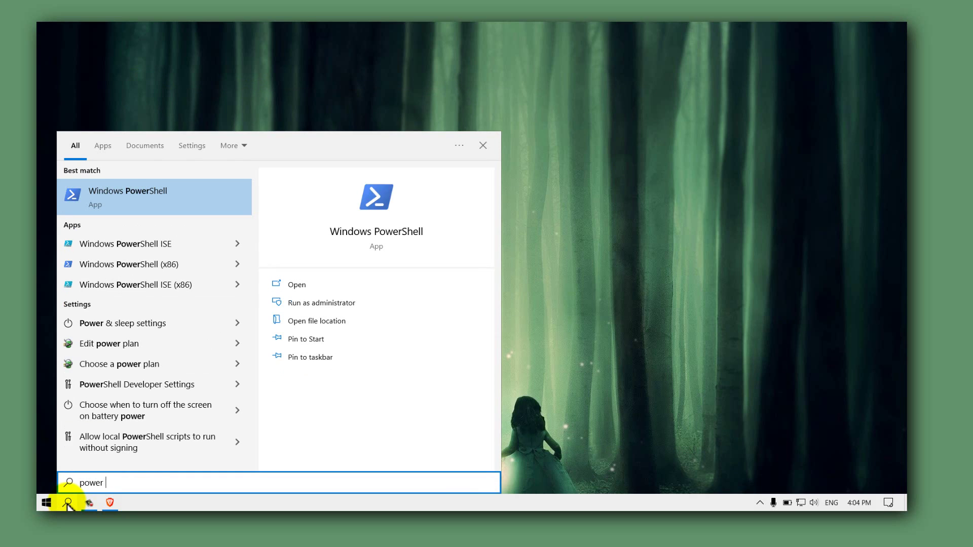
type("option")
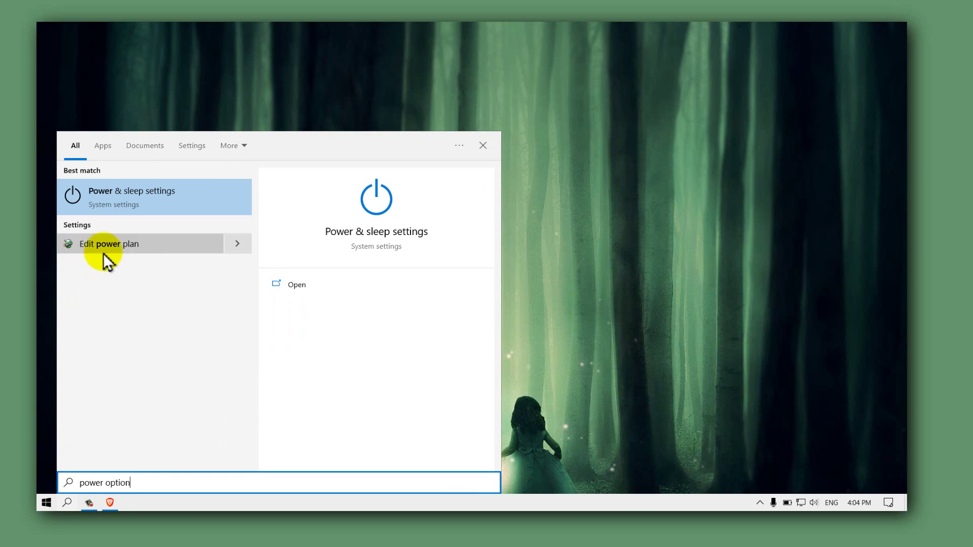
left_click(107, 253)
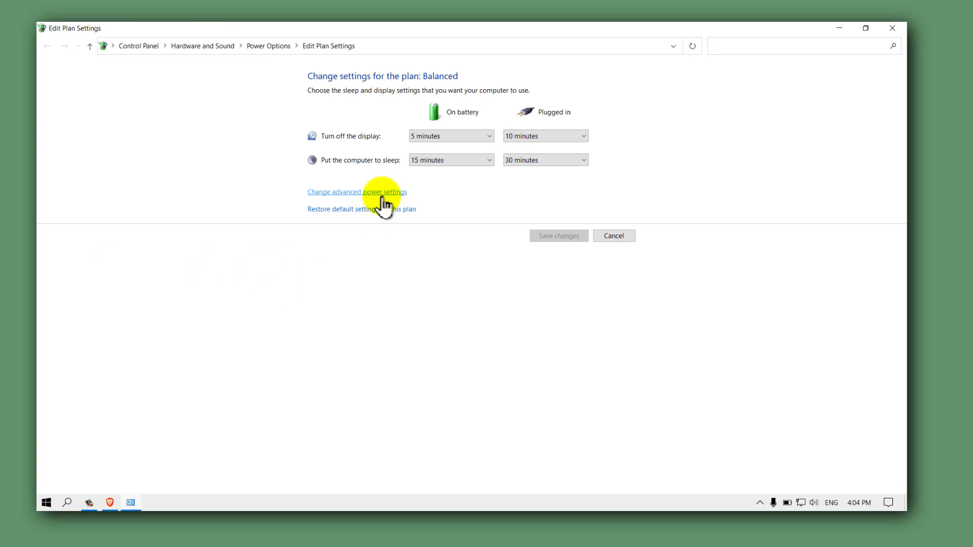
left_click(381, 193)
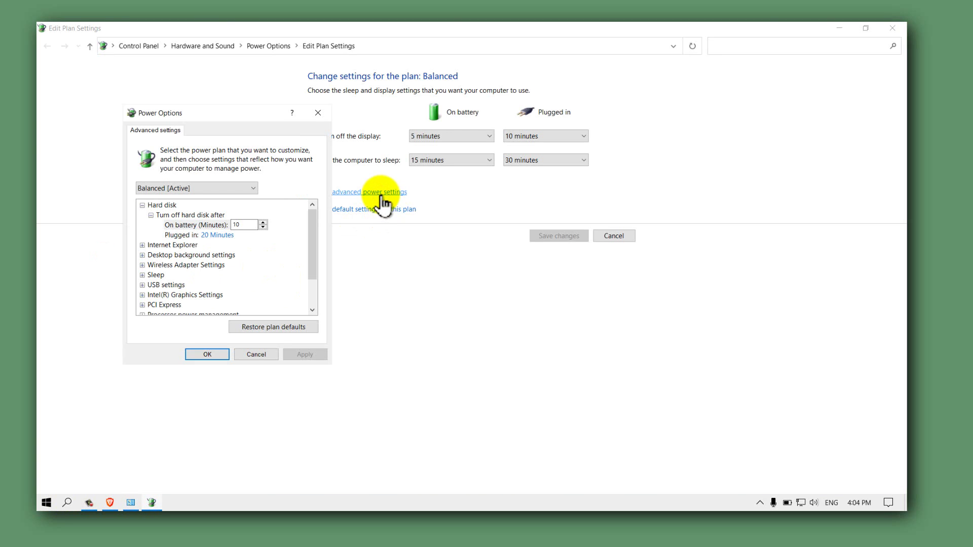
Step: Review the minimum and maximum processor state values under Processor power management, then cancel
scroll(203, 259, "down", 1)
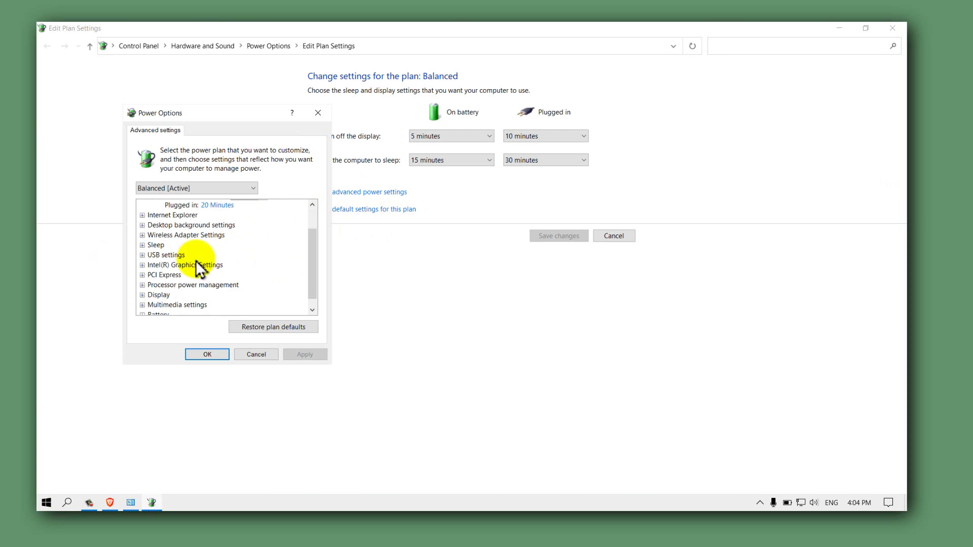
left_click(143, 285)
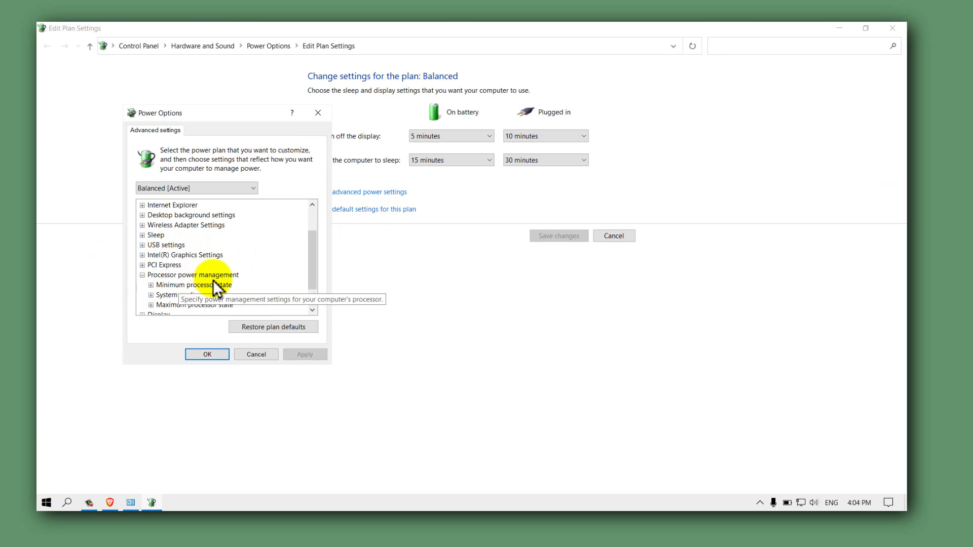
scroll(202, 279, "down", 1)
left_click(151, 255)
scroll(162, 273, "down", 1)
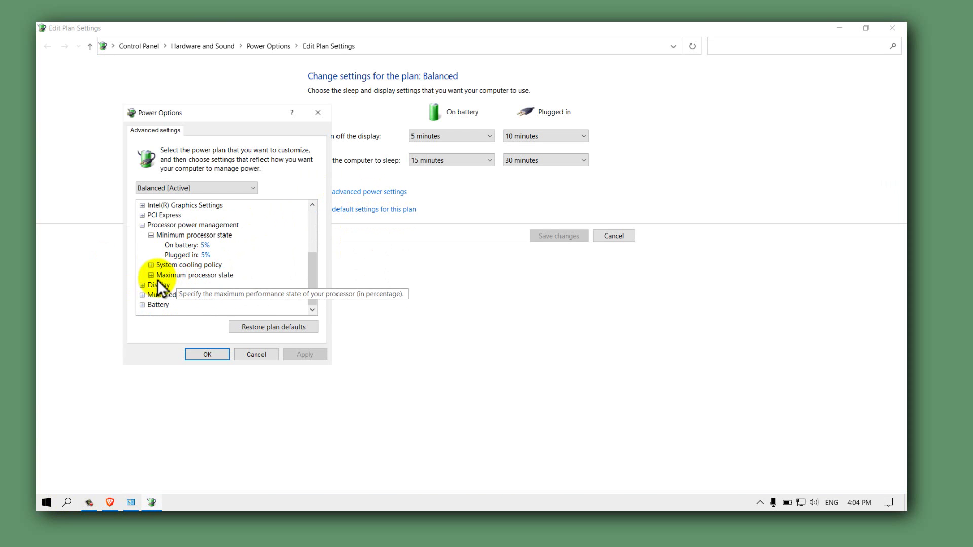
left_click(151, 275)
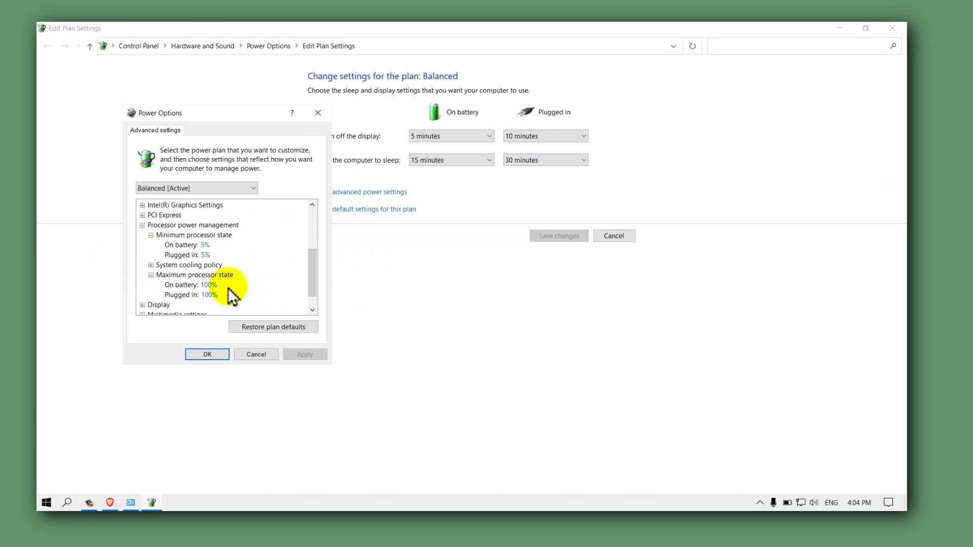
left_click(197, 255)
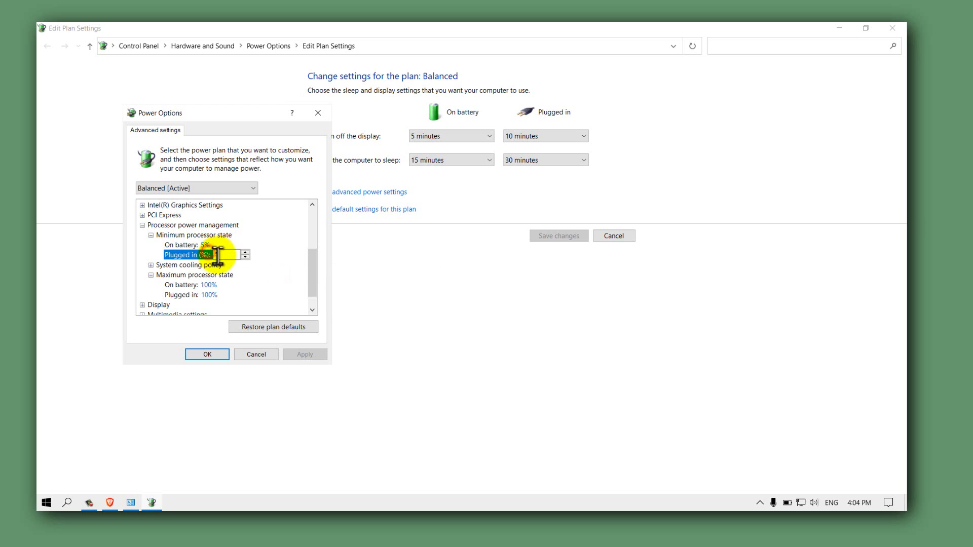
left_click(150, 265)
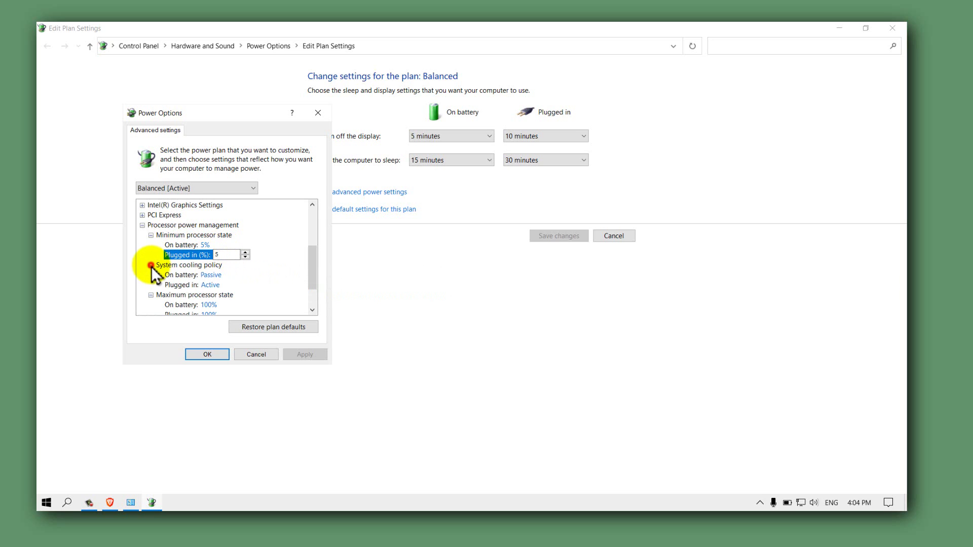
scroll(185, 259, "up", 1)
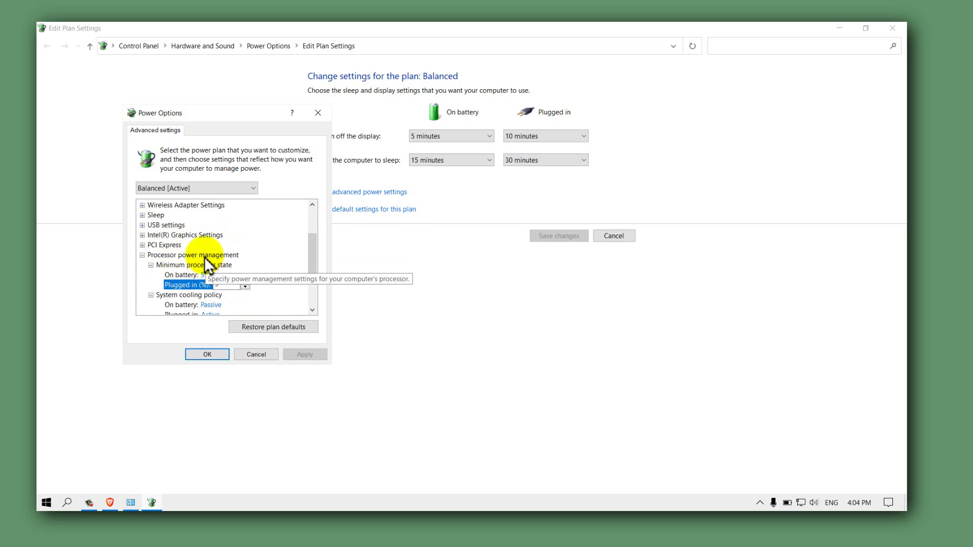
scroll(205, 257, "up", 2)
left_click(255, 354)
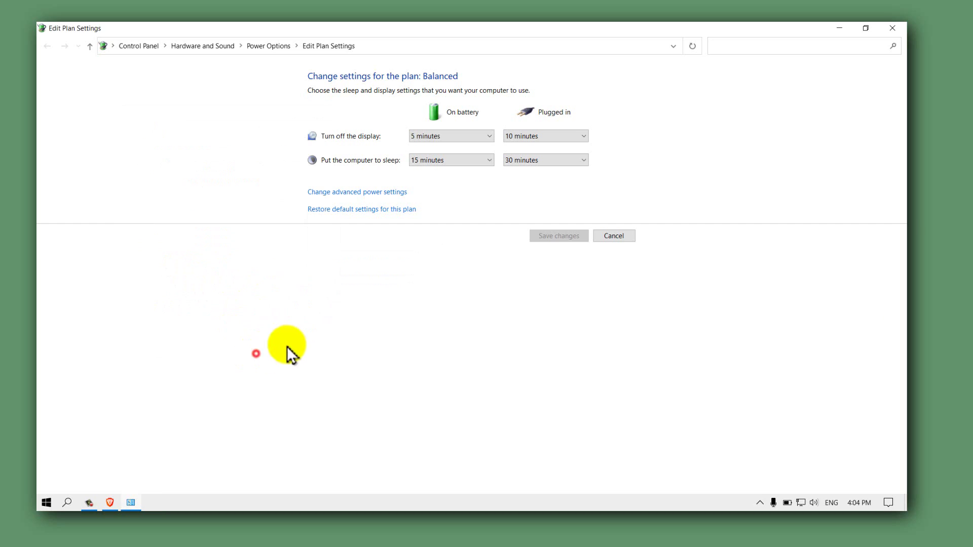
Step: Open Device Manager from the Start right-click menu and expand Display adapters
right_click(46, 502)
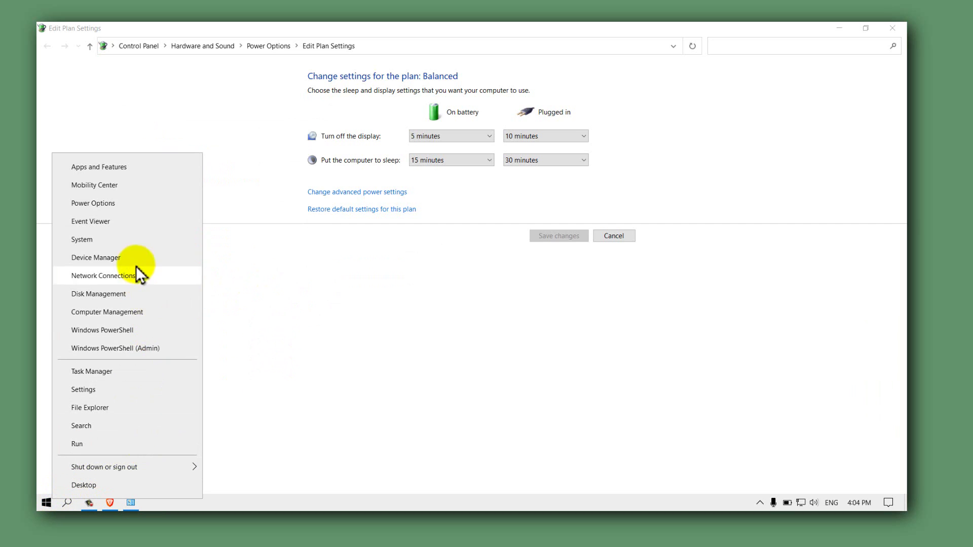
left_click(133, 258)
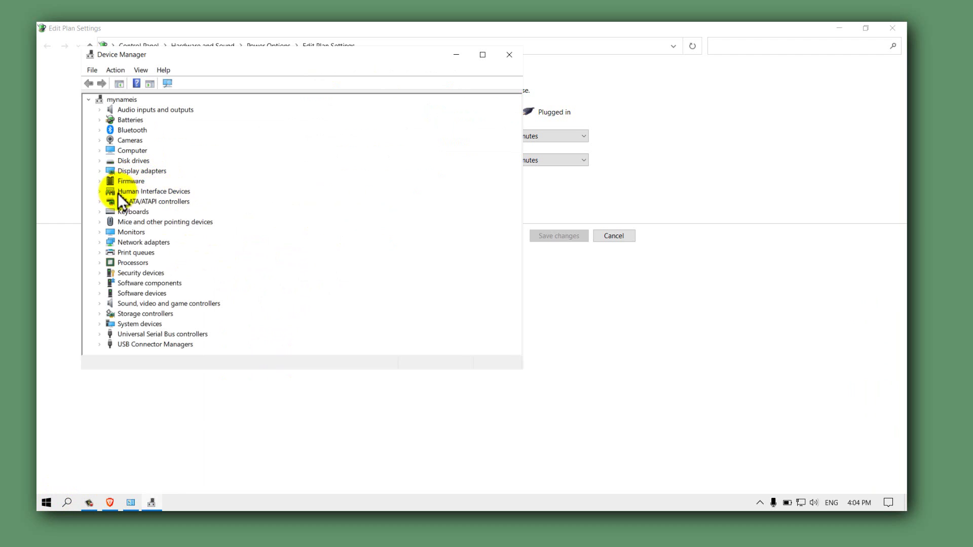
left_click(107, 172)
left_click(106, 172)
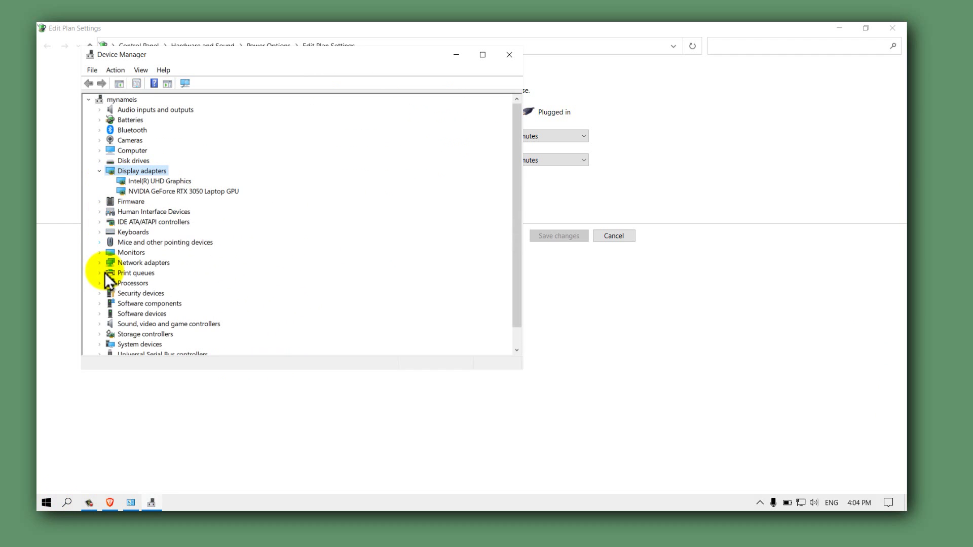
scroll(107, 282, "down", 1)
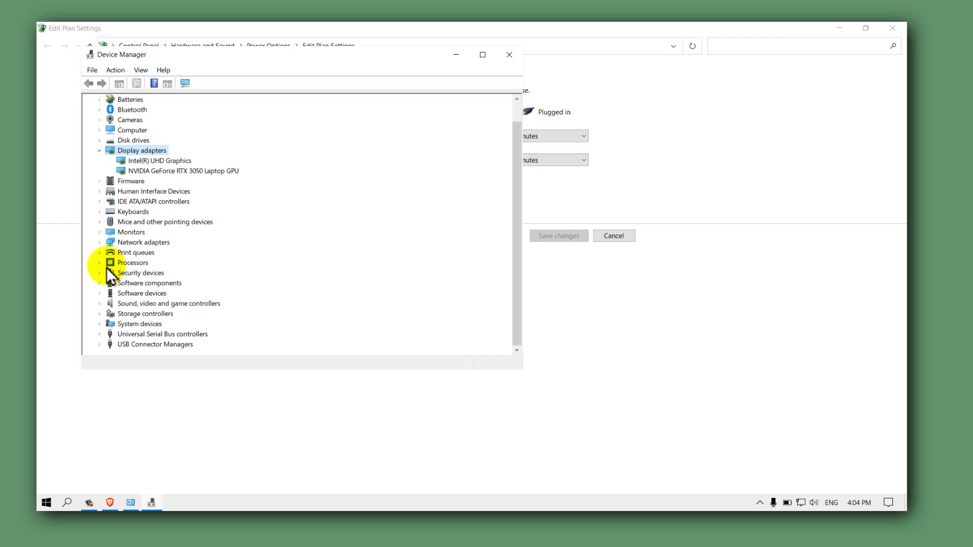
Step: Expand the other device categories and select the NVIDIA GeForce RTX 3050 Laptop GPU
left_click(107, 281)
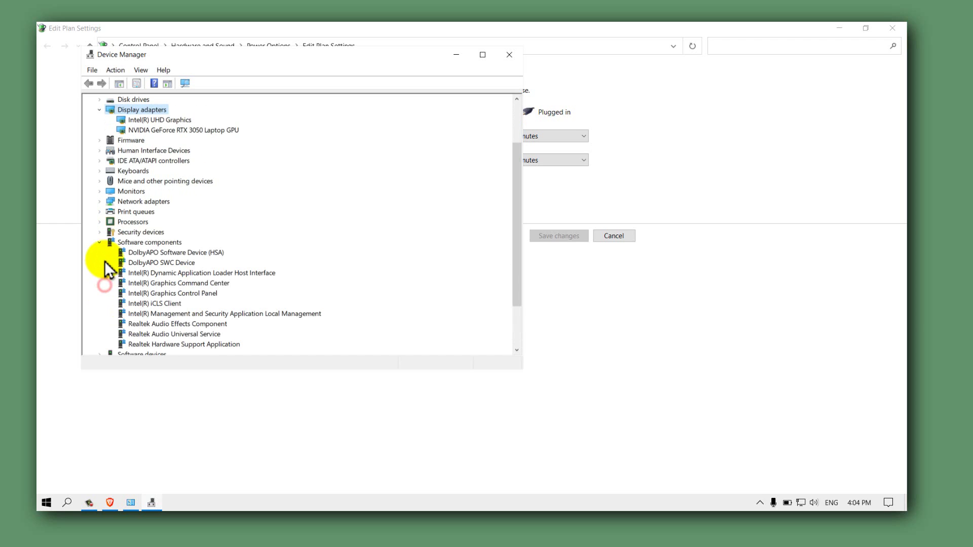
left_click(107, 233)
left_click(107, 222)
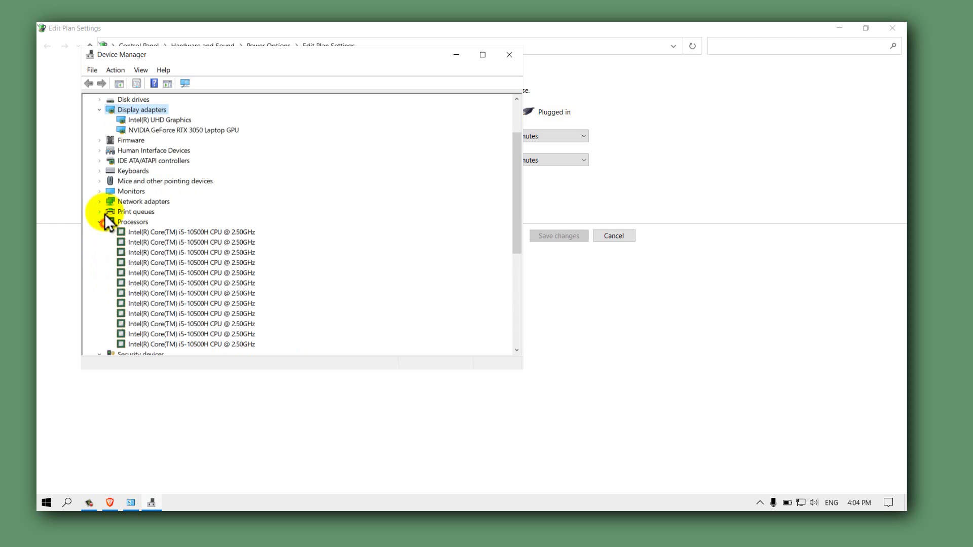
left_click(106, 212)
left_click(103, 202)
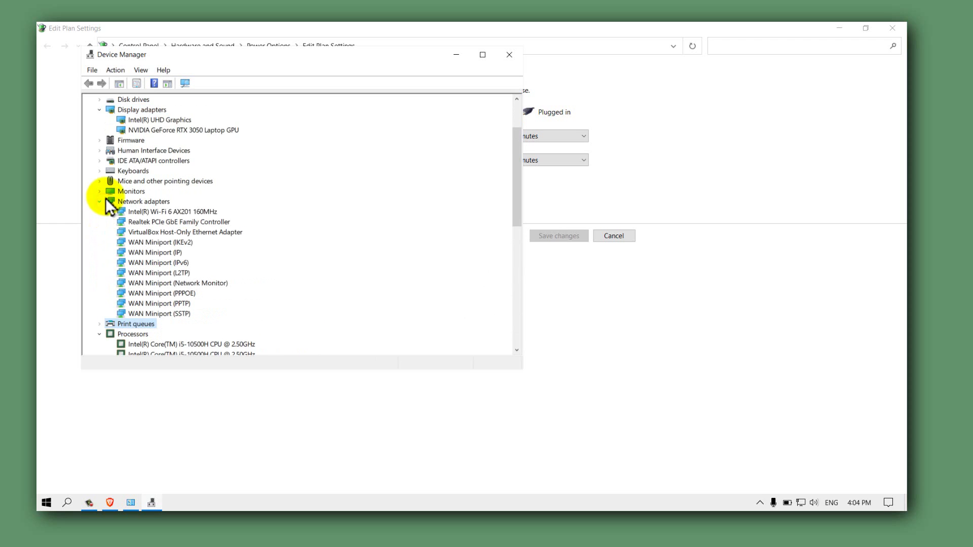
left_click(101, 181)
left_click(101, 171)
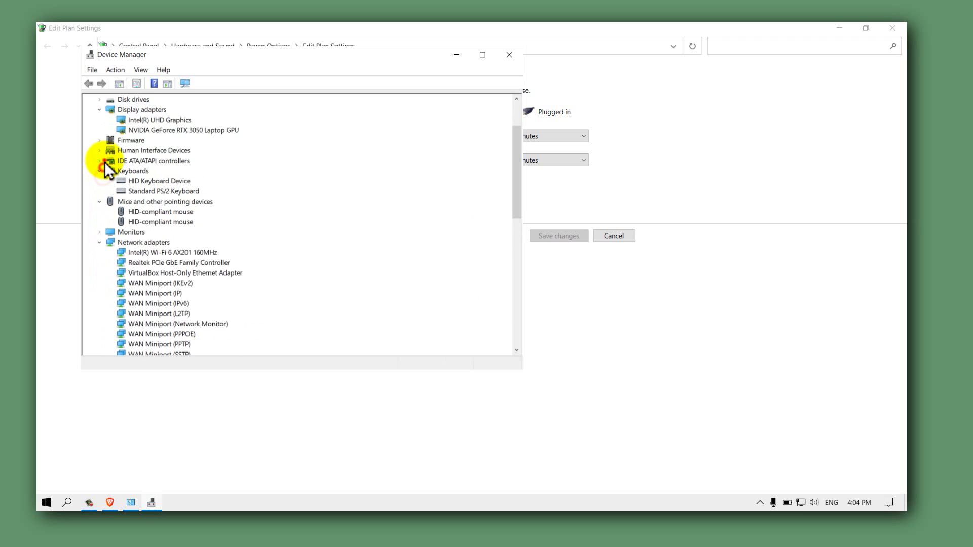
left_click(101, 161)
scroll(162, 168, "down", 3)
scroll(164, 166, "up", 3)
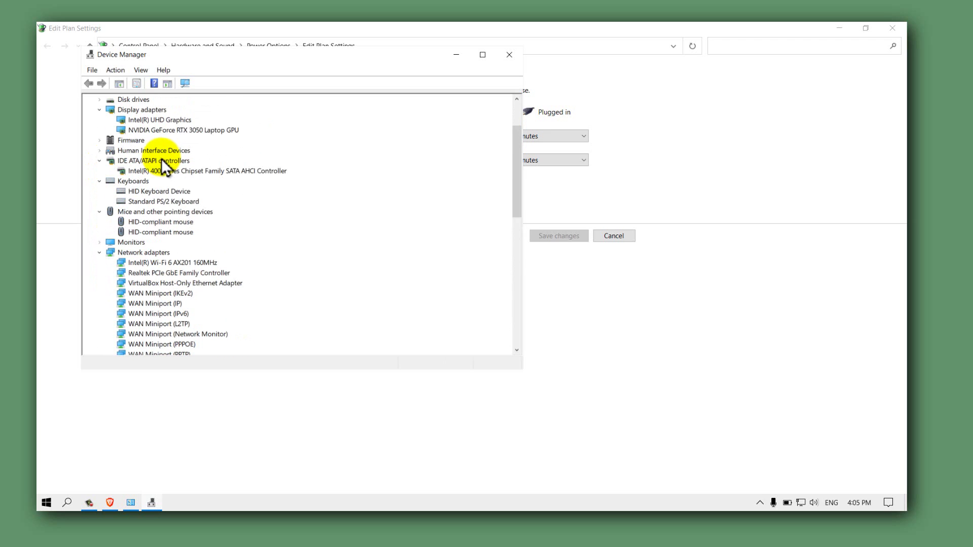
left_click(142, 130)
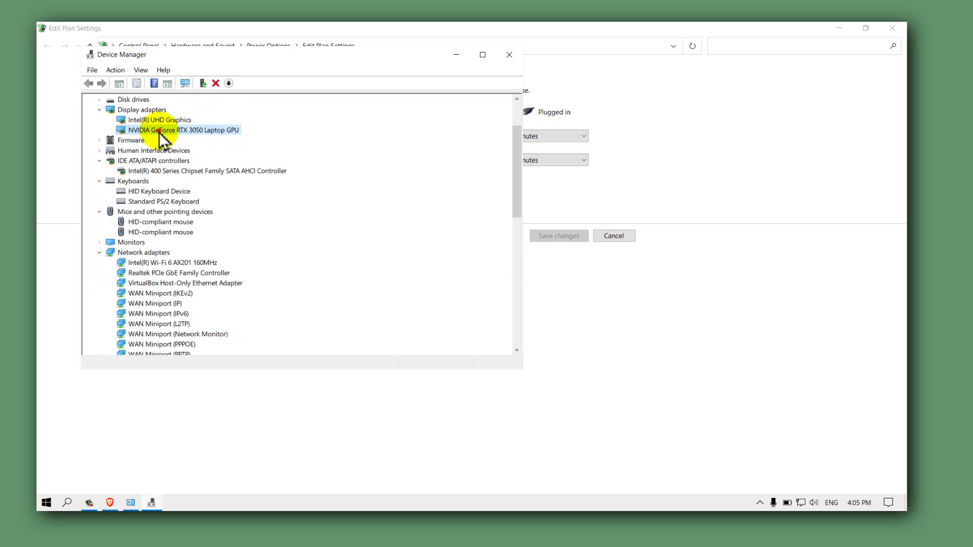
Step: Search automatically for an NVIDIA GeForce RTX 3050 driver update, then close Device Manager
right_click(159, 132)
left_click(170, 137)
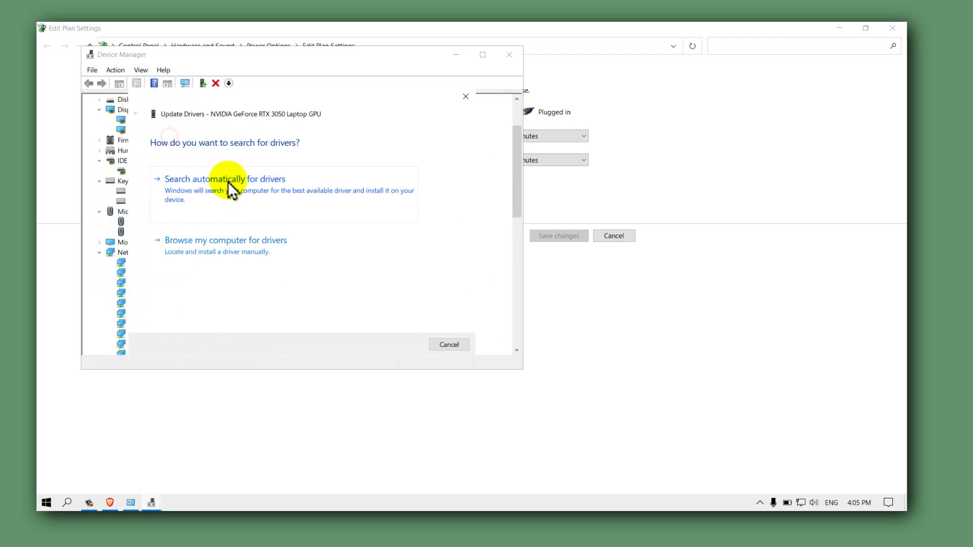
left_click(229, 184)
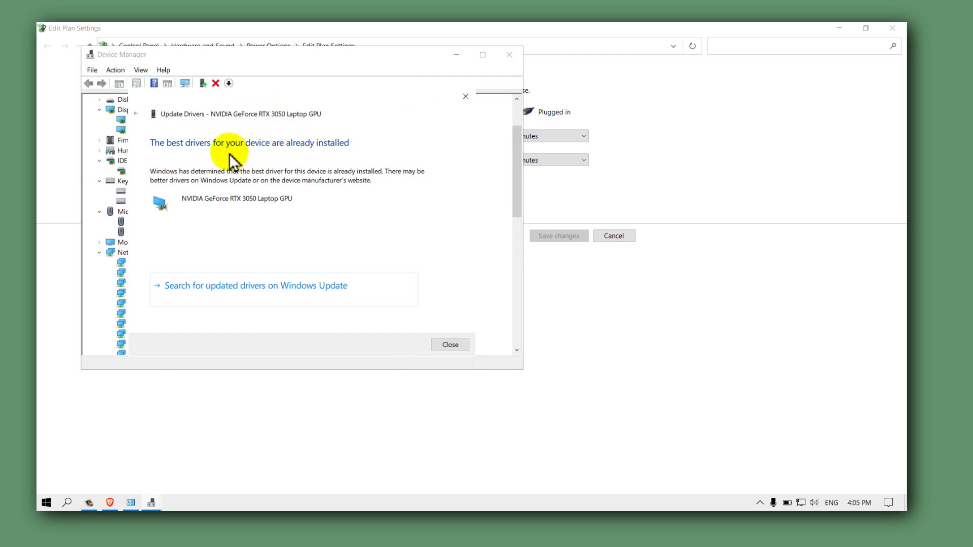
left_click(448, 344)
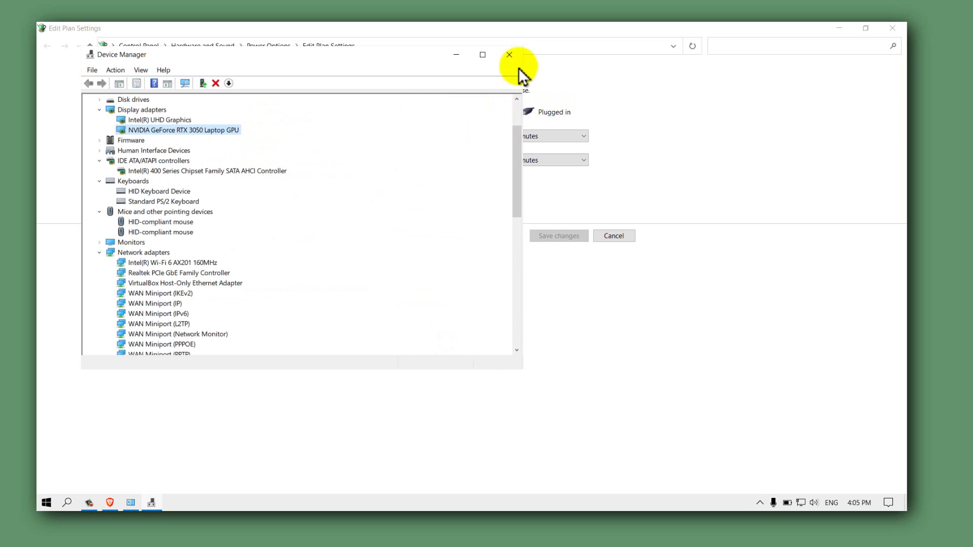
left_click(509, 55)
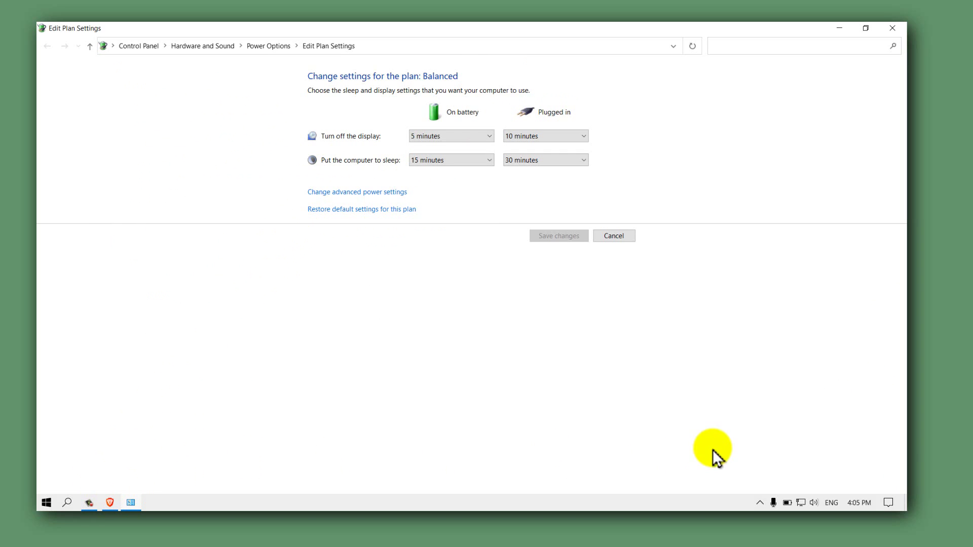
Step: Look through the hidden tray icons and microphone privacy settings, then close them
left_click(759, 502)
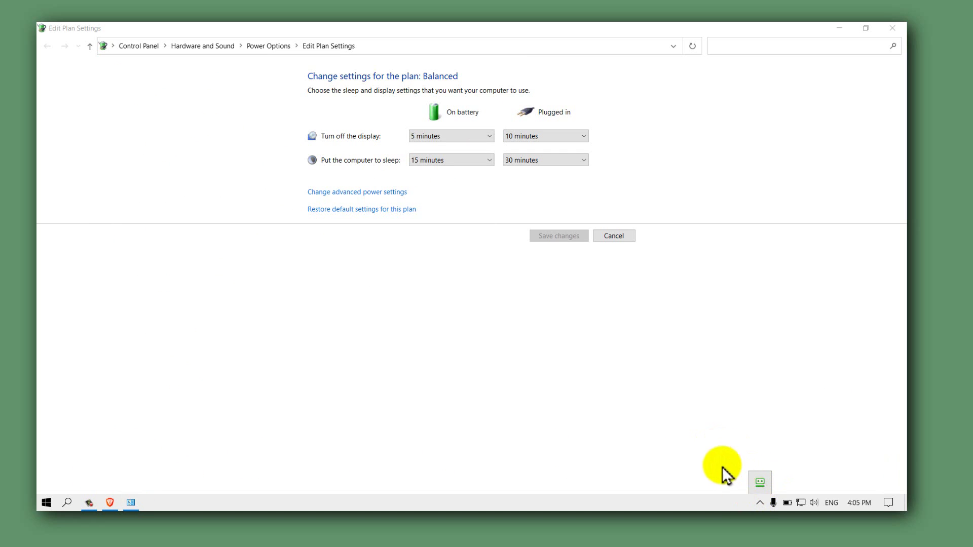
left_click(716, 465)
left_click(774, 502)
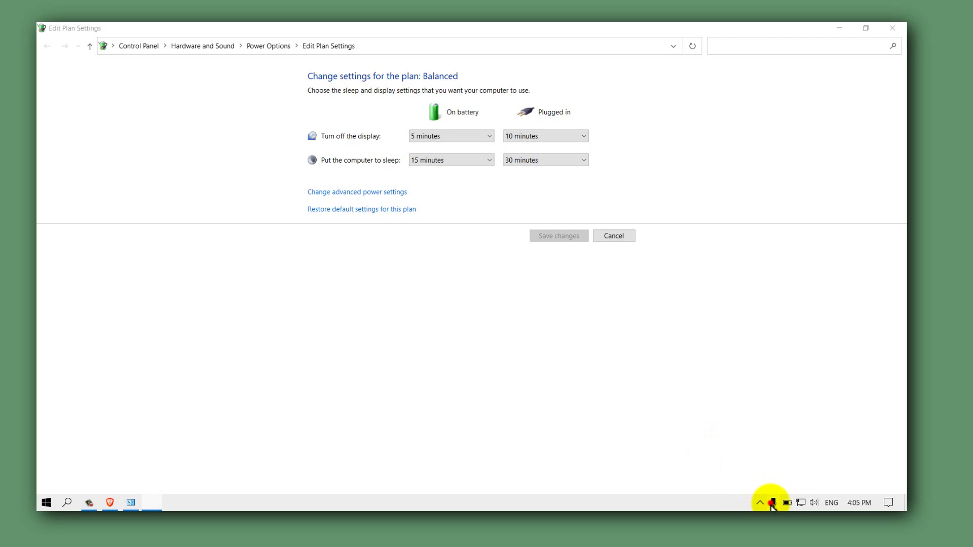
left_click(633, 121)
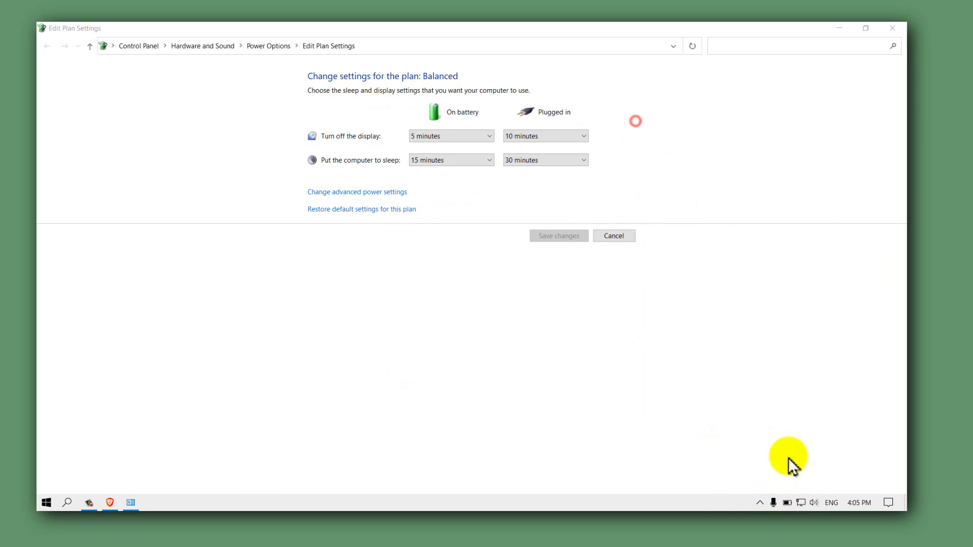
Step: Slide the on-battery power mode in the battery panel to Best performance
left_click(787, 502)
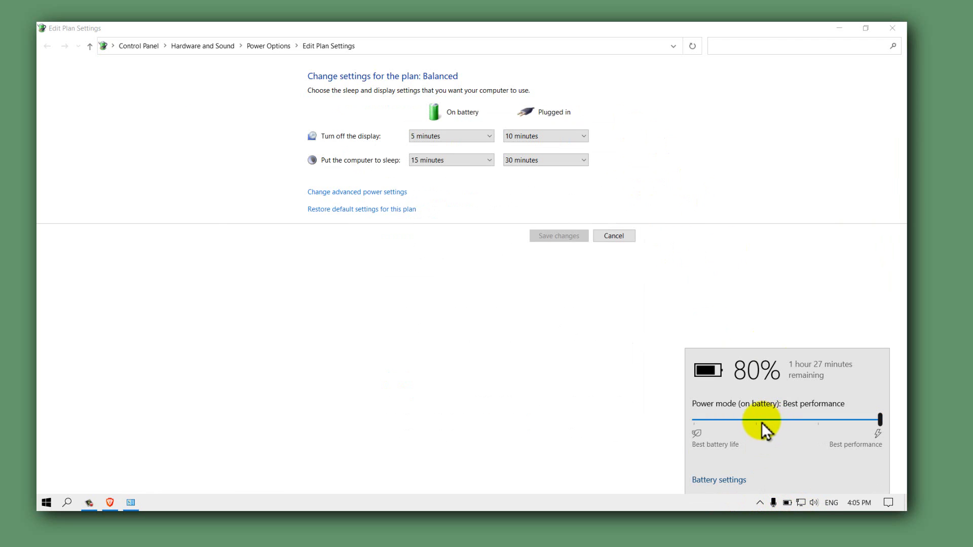
left_click(694, 420)
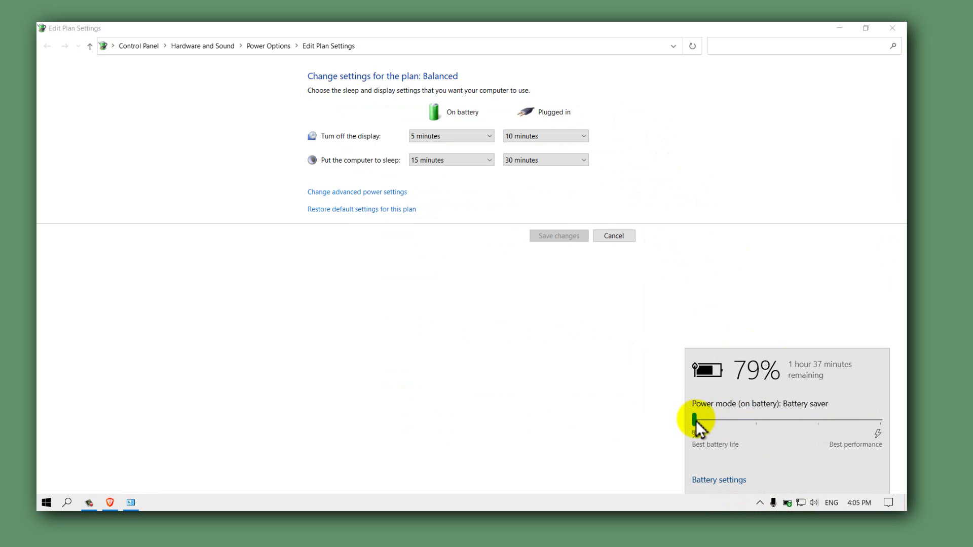
left_click_drag(694, 421, 783, 419)
left_click(860, 420)
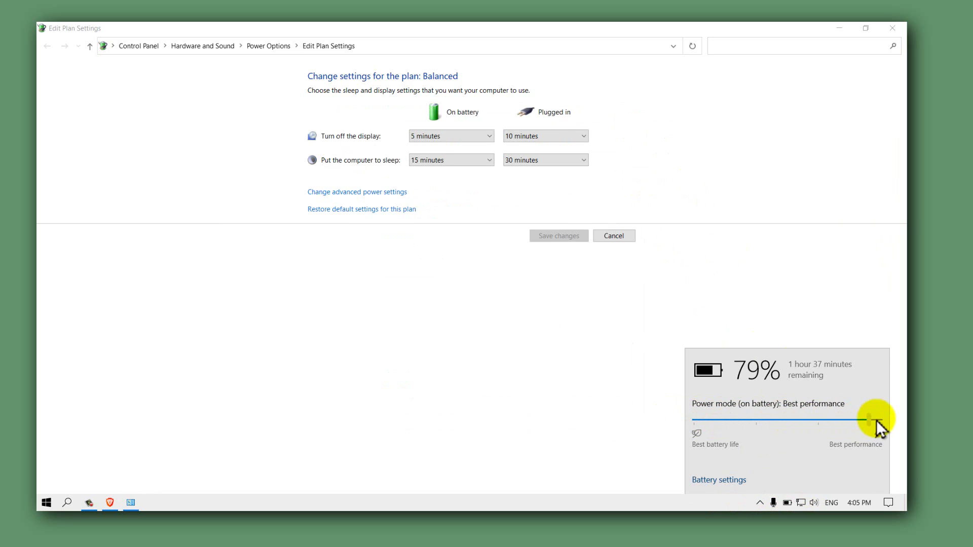
left_click(514, 345)
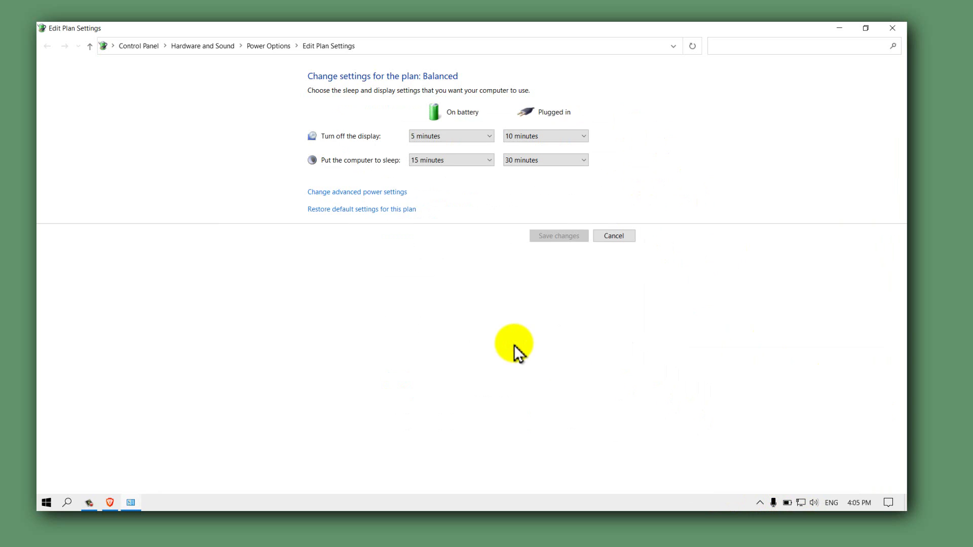